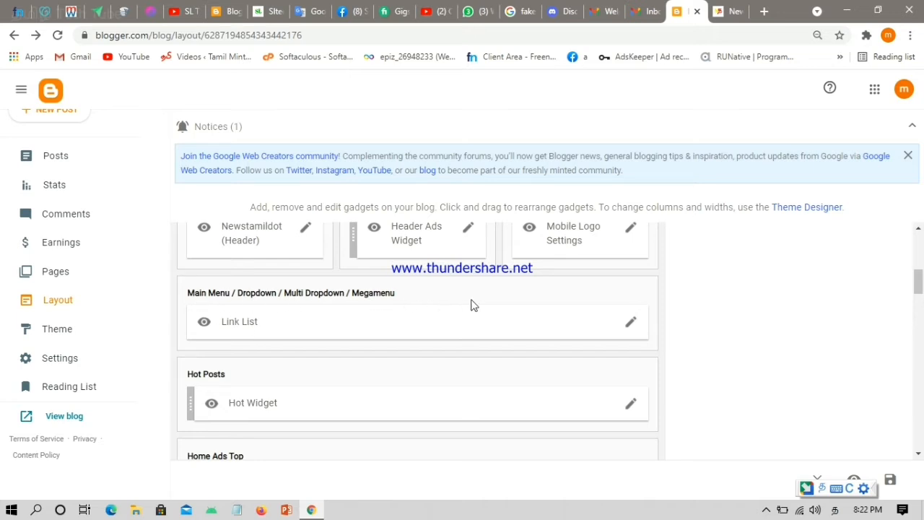
Examine the Photo Edits dropdown and the rest of the home page on the sltechhunters blog as a menu example.
left_click(631, 325)
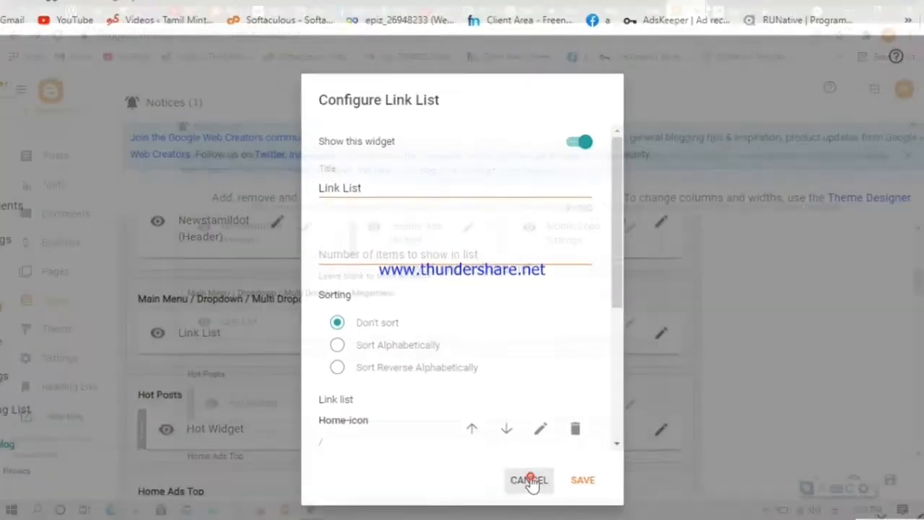
left_click(519, 448)
left_click(722, 12)
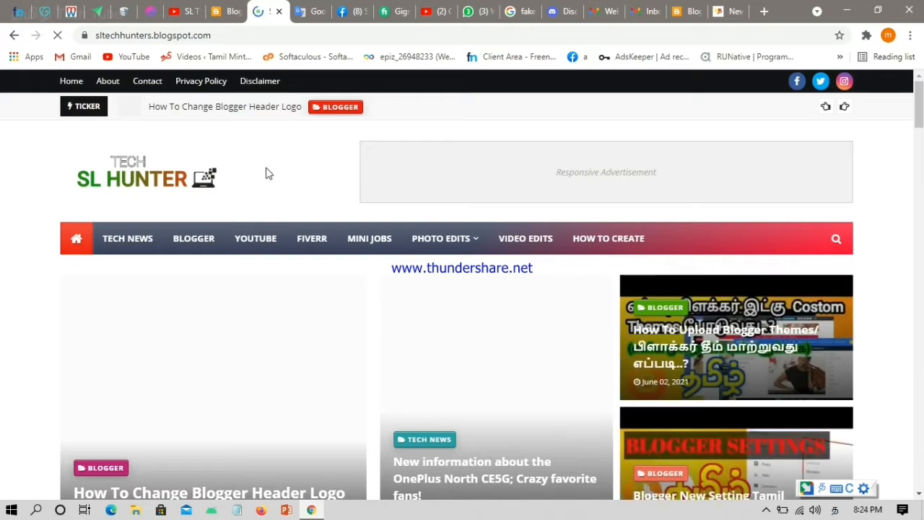
mouse_move(465, 247)
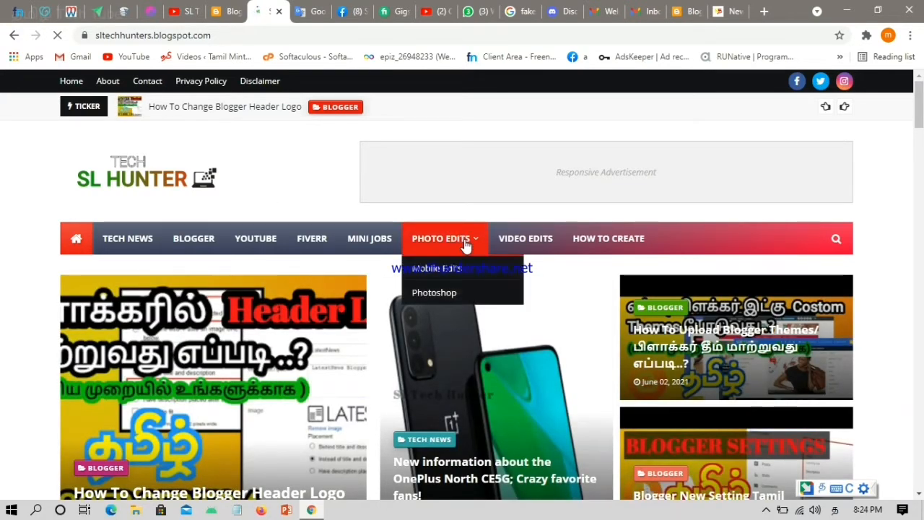
scroll(440, 296, "down", 10)
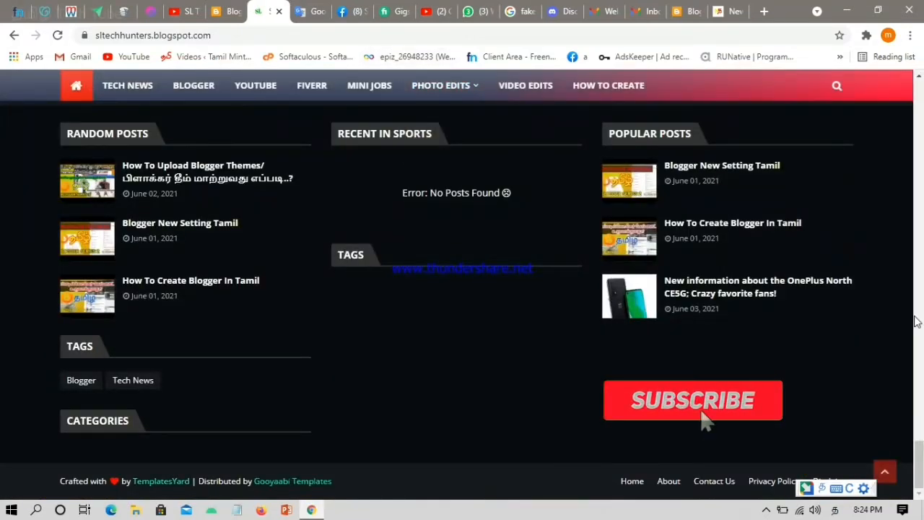
scroll(917, 322, "up", 5)
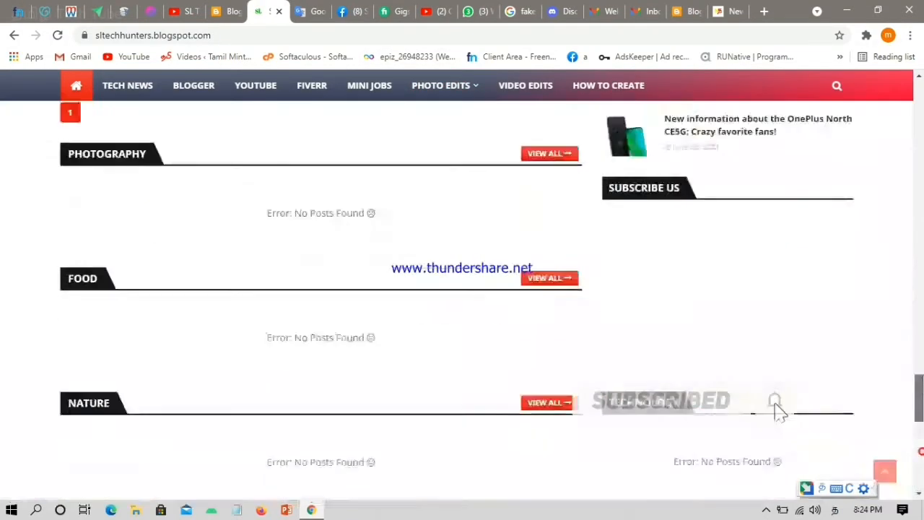
scroll(777, 410, "up", 15)
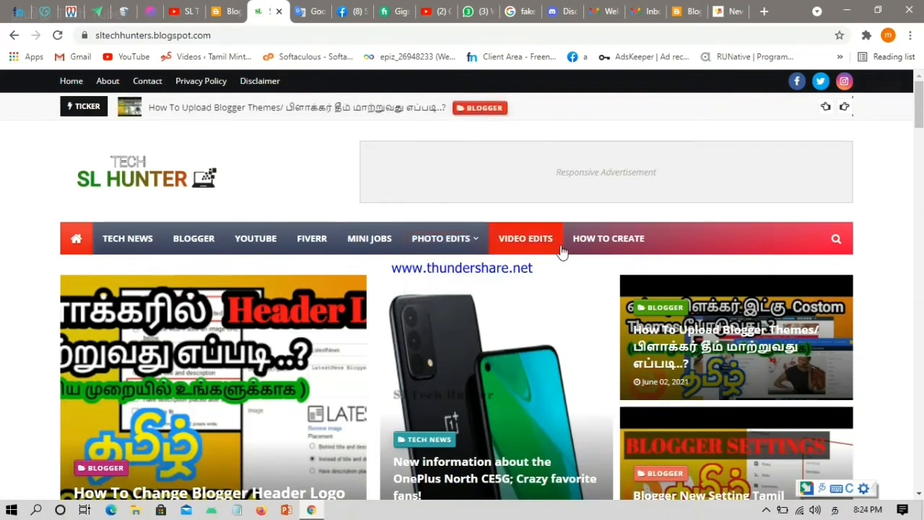
In the main menu's Link List widget on the Blogger layout page, name the new item "_ஆசிய செய்திகள்".
left_click(694, 10)
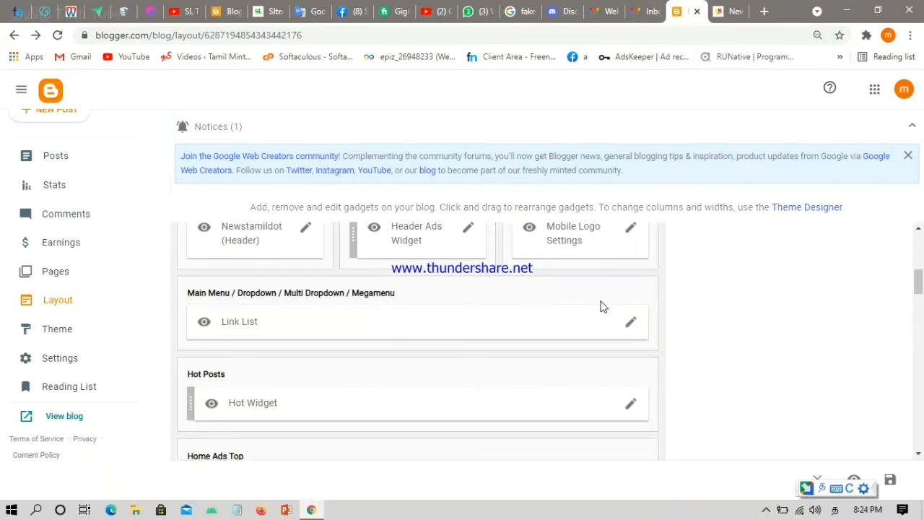
left_click(633, 324)
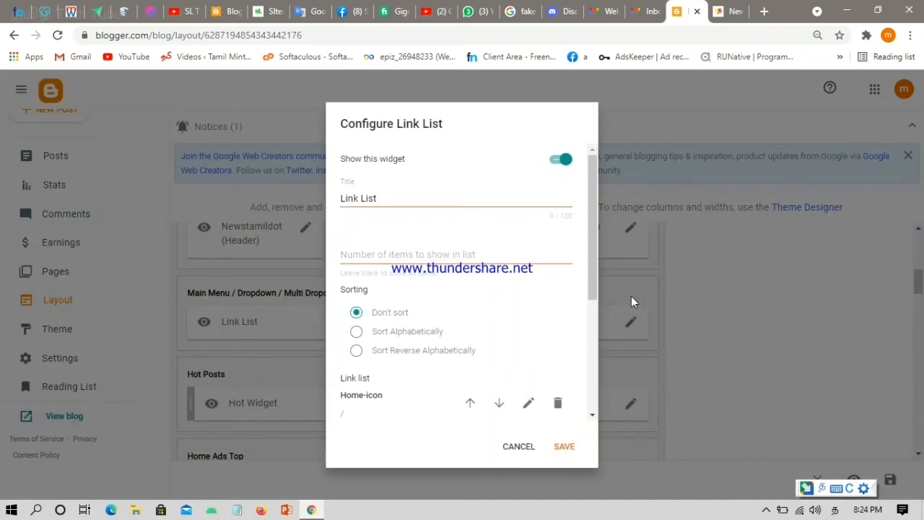
left_click_drag(595, 189, 578, 308)
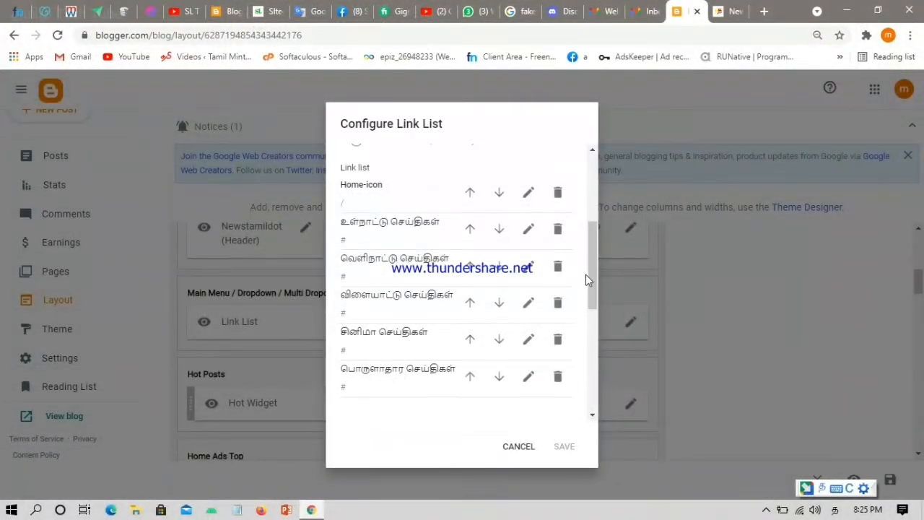
left_click_drag(594, 273, 583, 324)
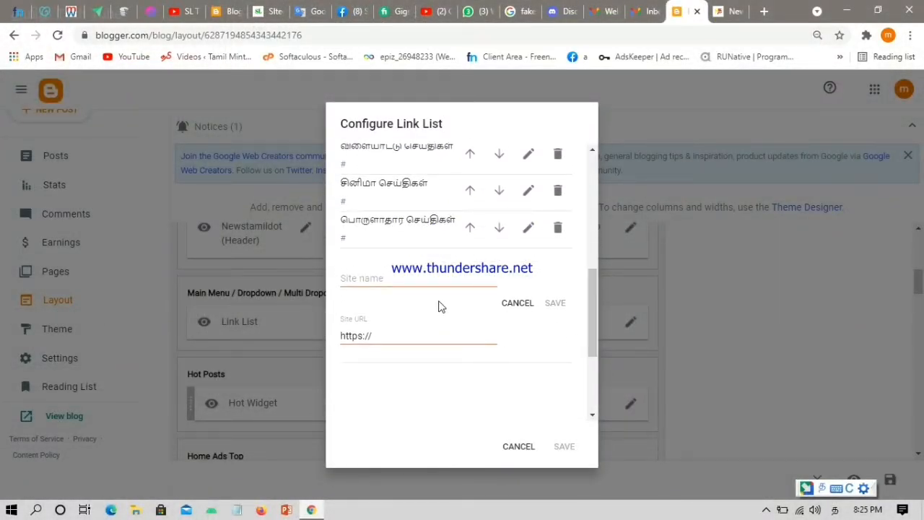
left_click(404, 280)
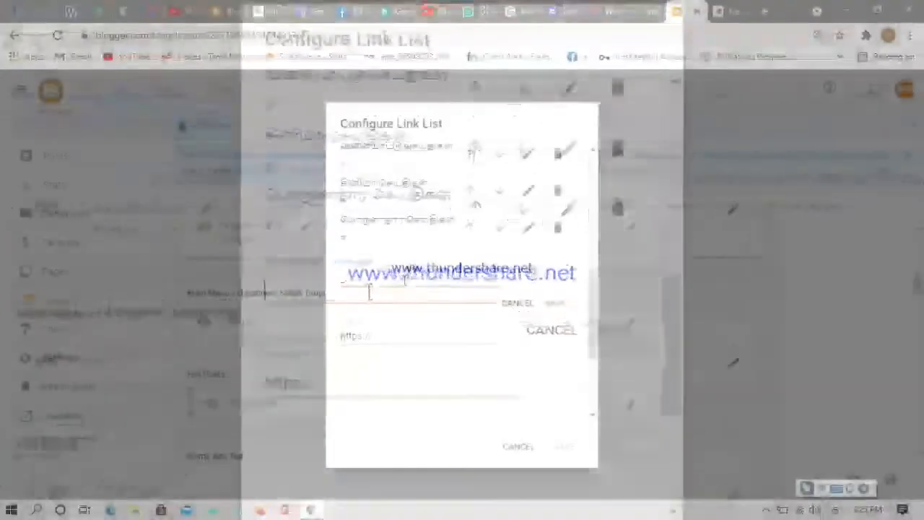
type("_")
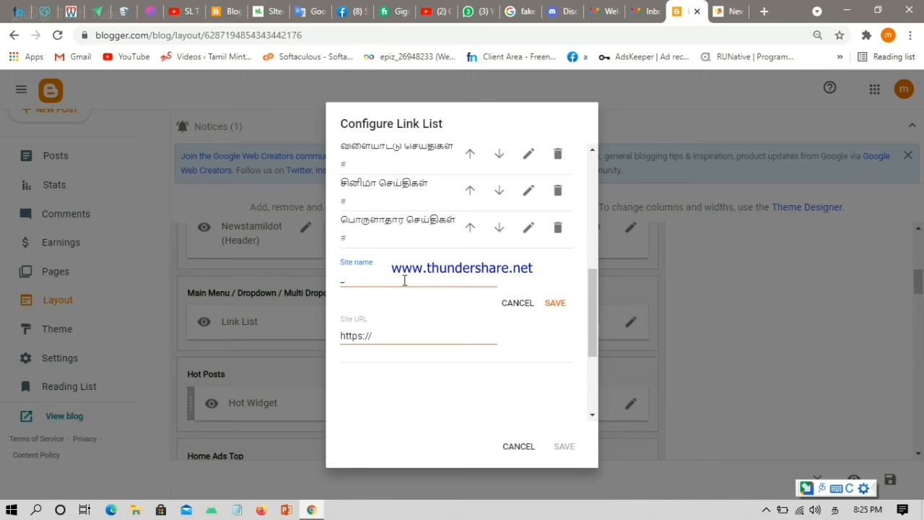
type("ஆசிய")
type("seithika")
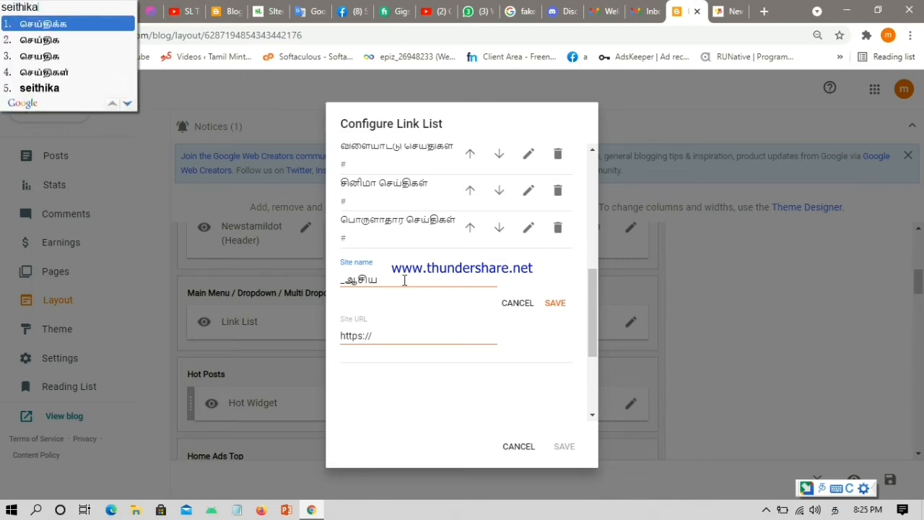
type("l")
key("space")
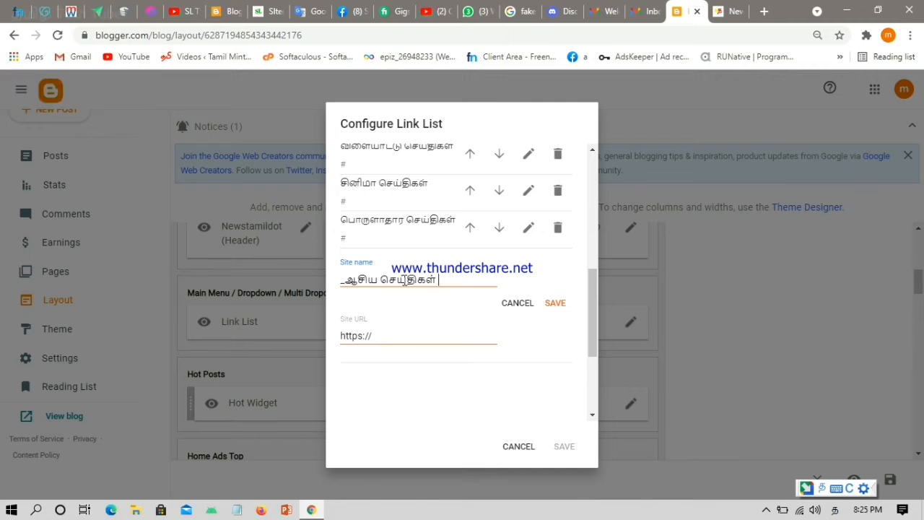
Replace the new item's site URL with "#", then save the item and the Link List widget.
left_click(386, 335)
key("BackSpace")
key("BackSpace")
key("BackSpace")
key("BackSpace")
key("BackSpace")
key("BackSpace")
key("BackSpace")
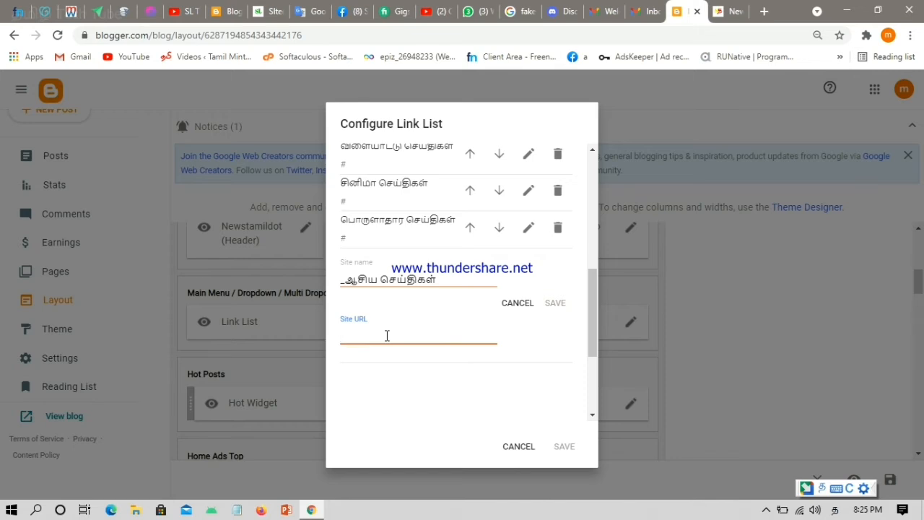
type("#")
left_click(555, 303)
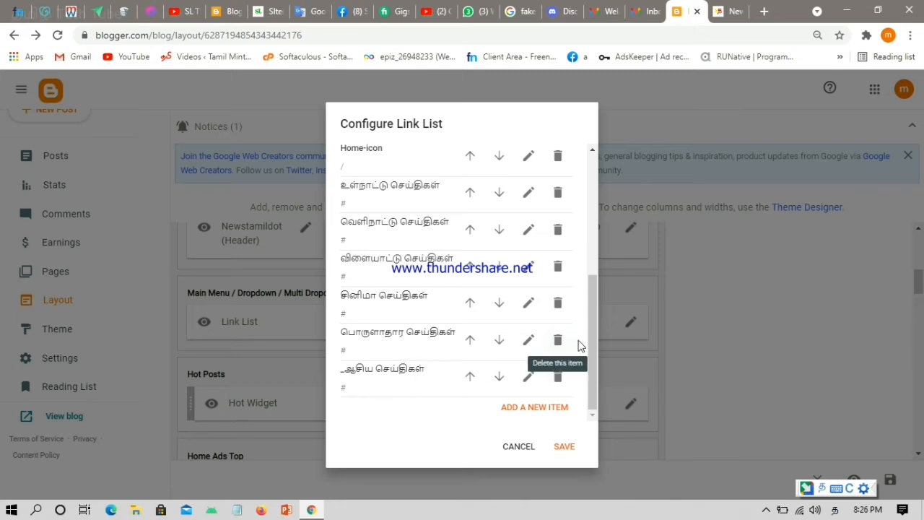
left_click(565, 452)
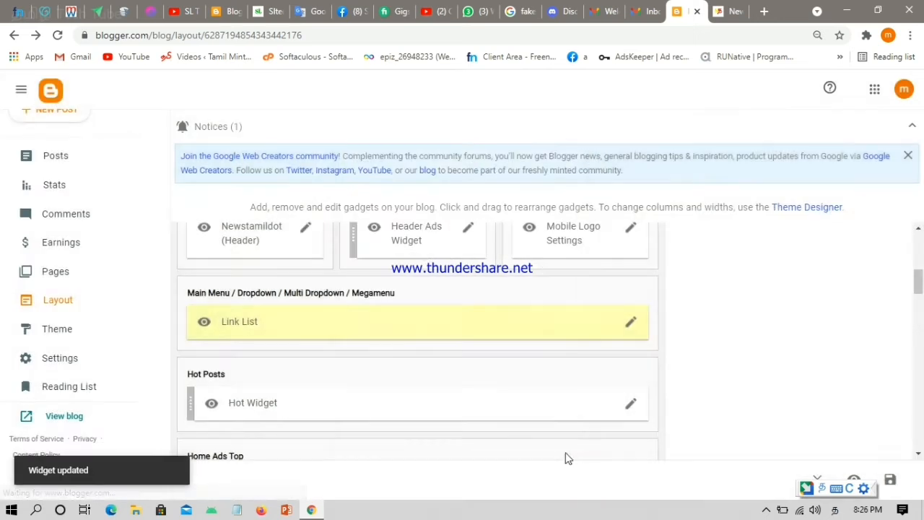
Reload the newstamildot blog and check the dropdown under பொருளாதார செய்திகள் in the main menu.
left_click(727, 13)
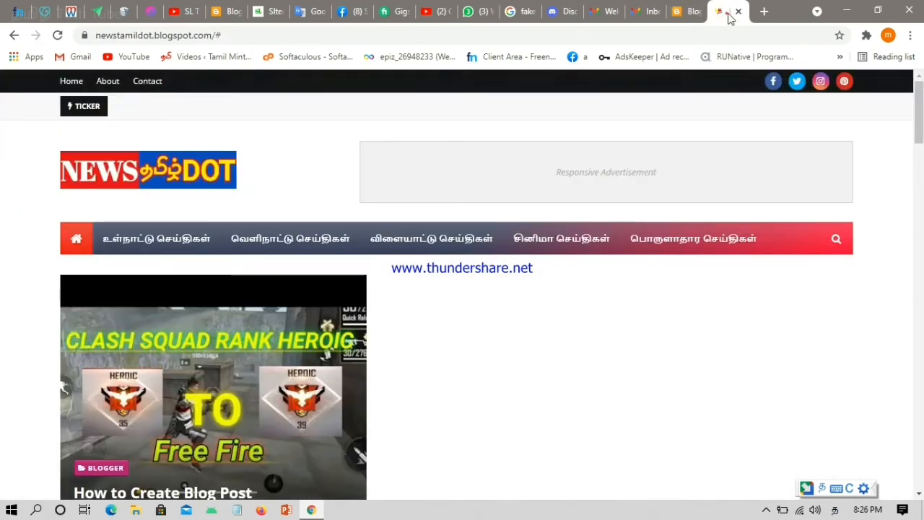
left_click(57, 35)
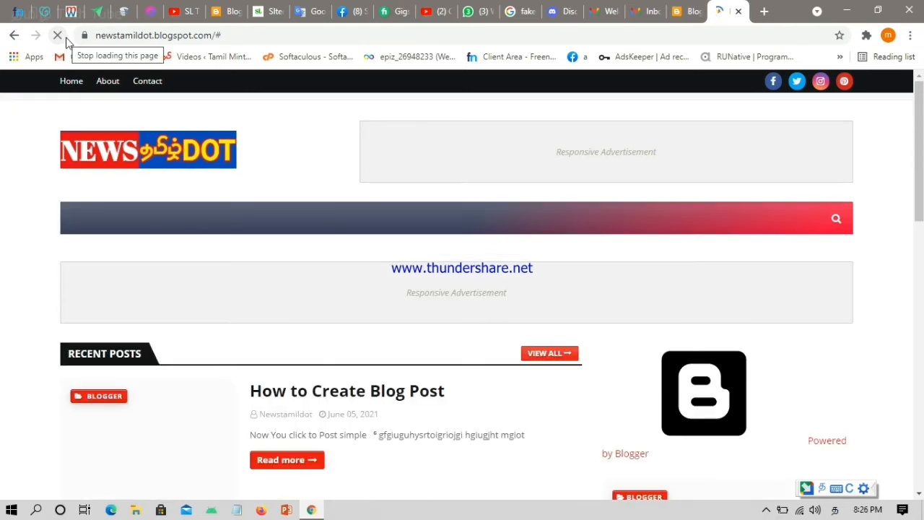
mouse_move(705, 246)
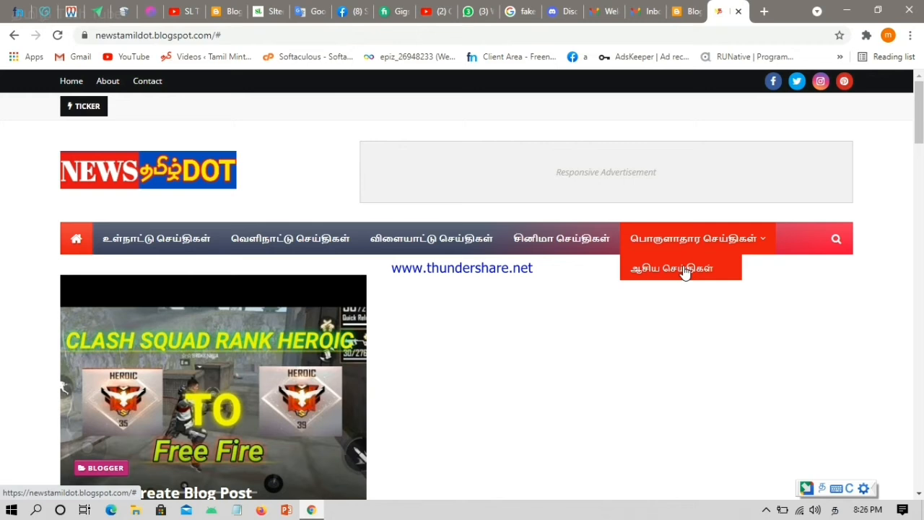
Reopen the main menu's Link List in Blogger and move "_ஆசிய செய்திகள்" up to directly below வெளிநாட்டு செய்திகள்.
left_click(682, 11)
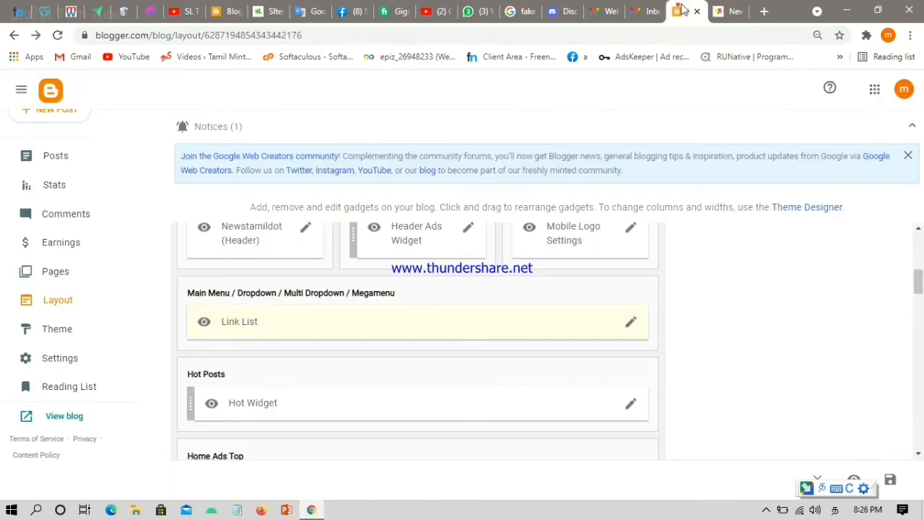
left_click(631, 323)
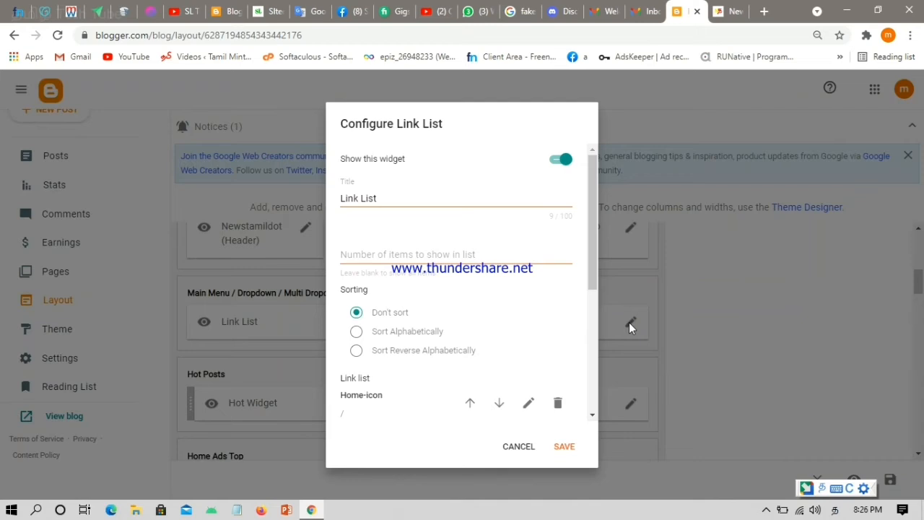
left_click_drag(594, 236, 584, 359)
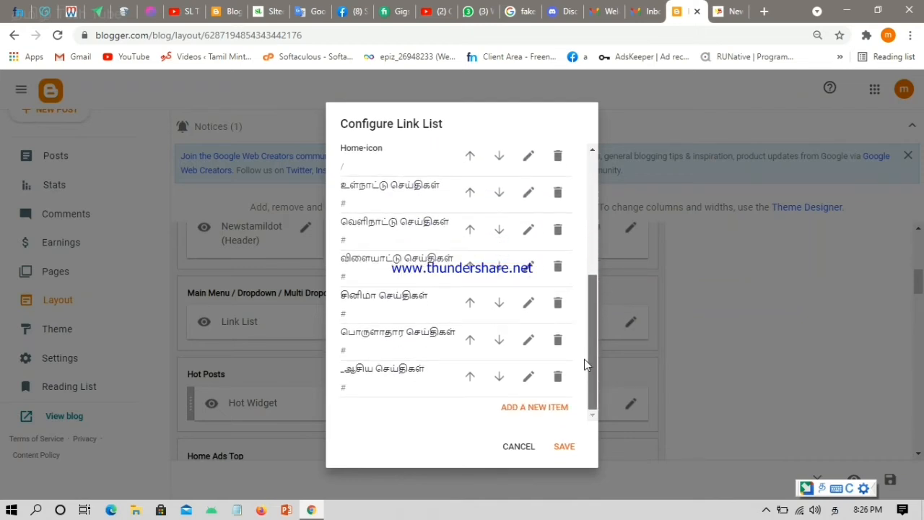
left_click(470, 376)
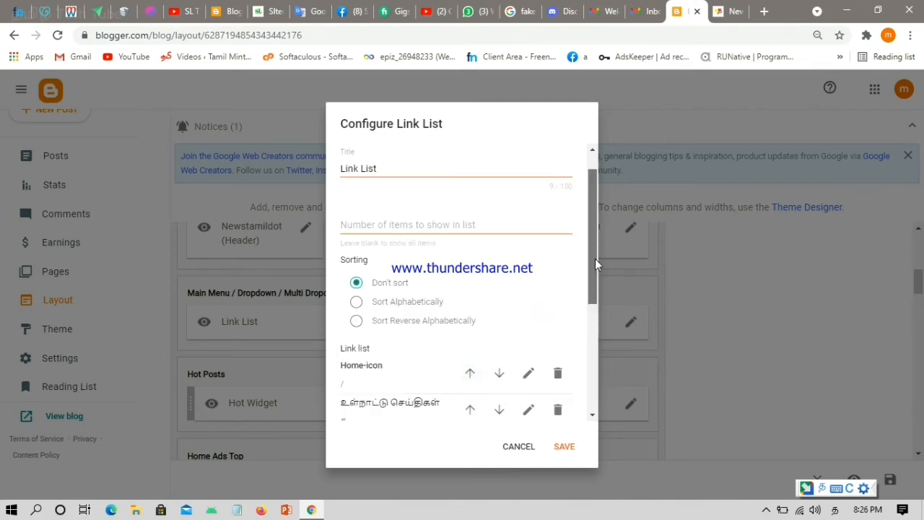
left_click_drag(595, 258, 596, 362)
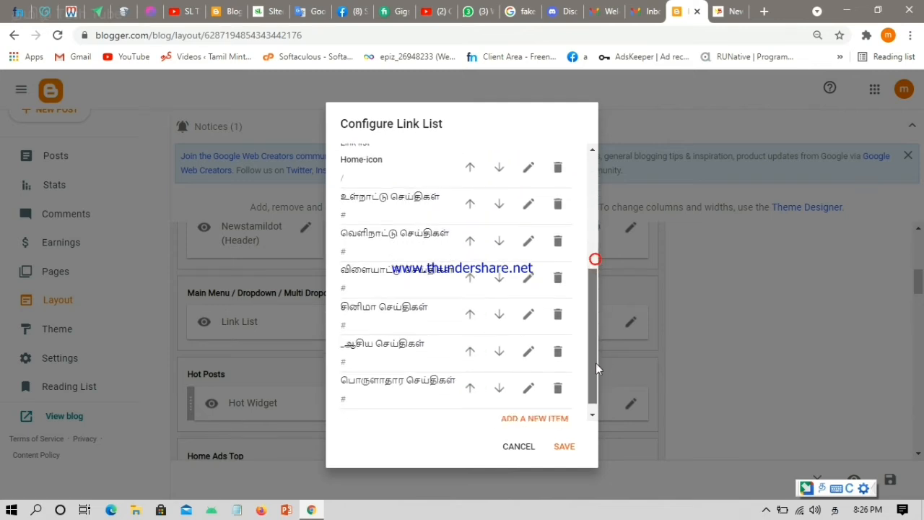
left_click(471, 341)
left_click_drag(590, 261, 595, 369)
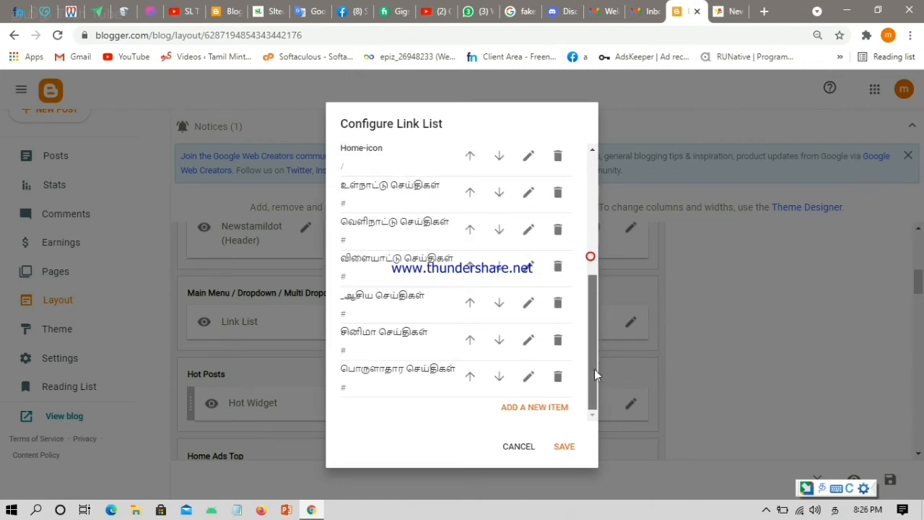
left_click(469, 303)
Add a new item to the Link List and name it "__தெற்காசிய செய்திகள்", with a double-underscore prefix.
left_click_drag(592, 230, 590, 340)
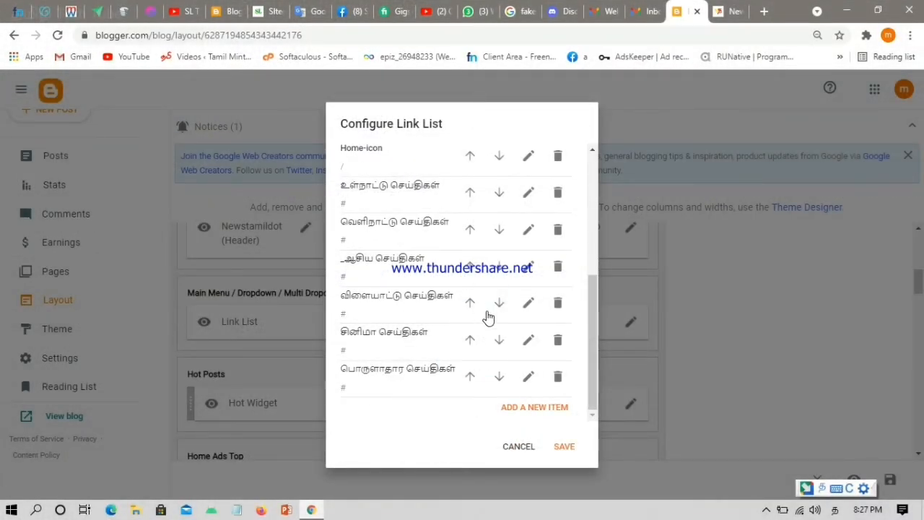
left_click(548, 409)
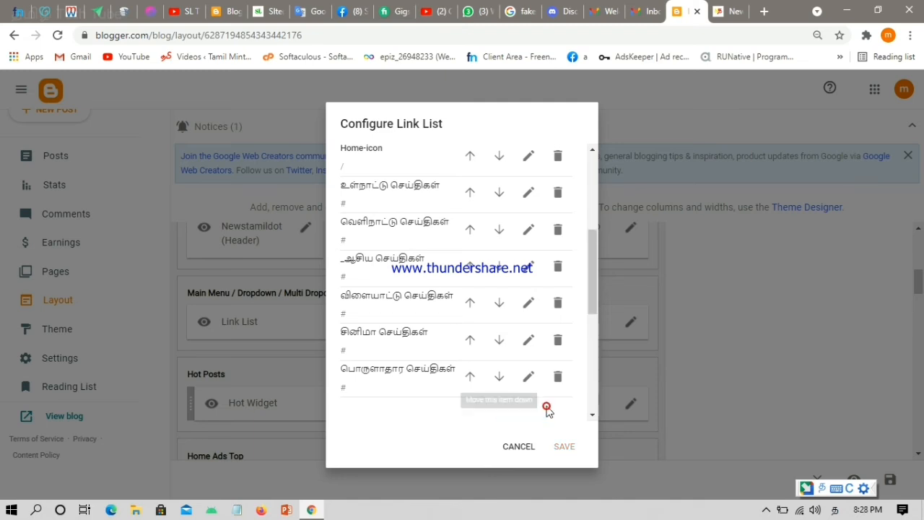
left_click_drag(593, 275, 596, 338)
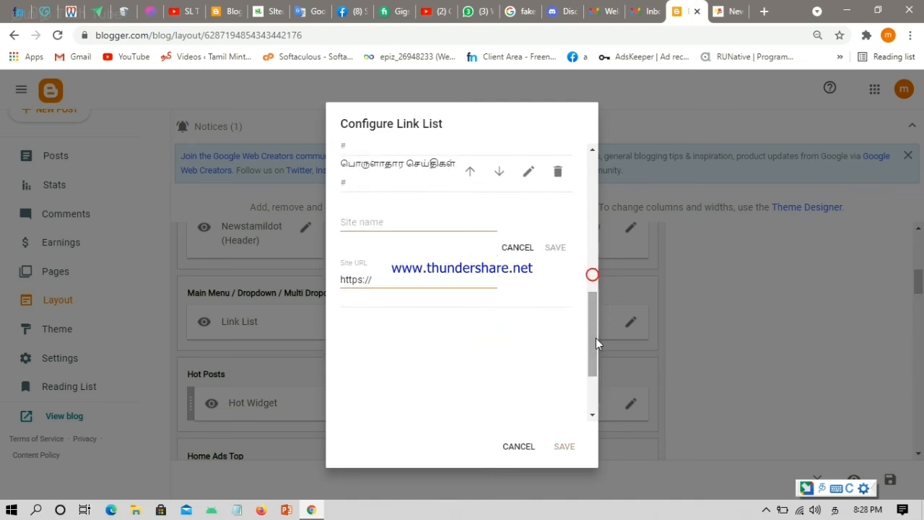
left_click(449, 224)
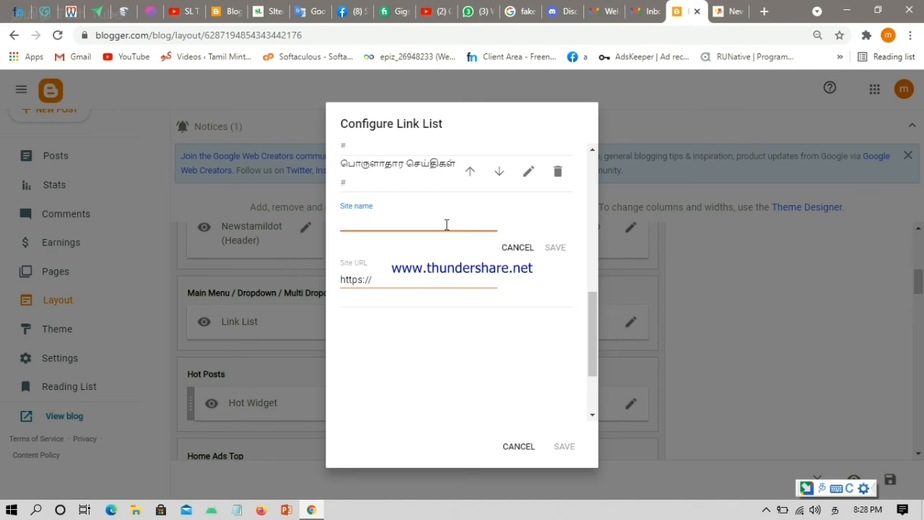
type("_")
type("thetkaa")
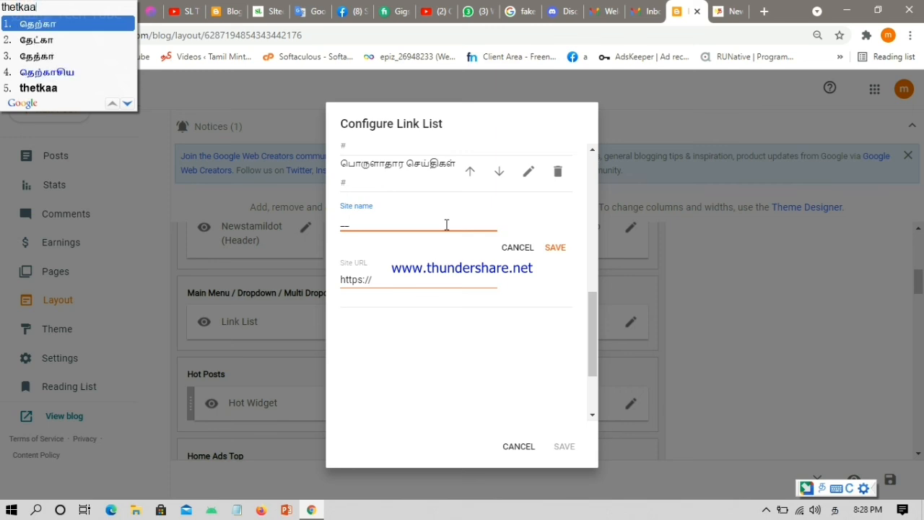
type("siya ")
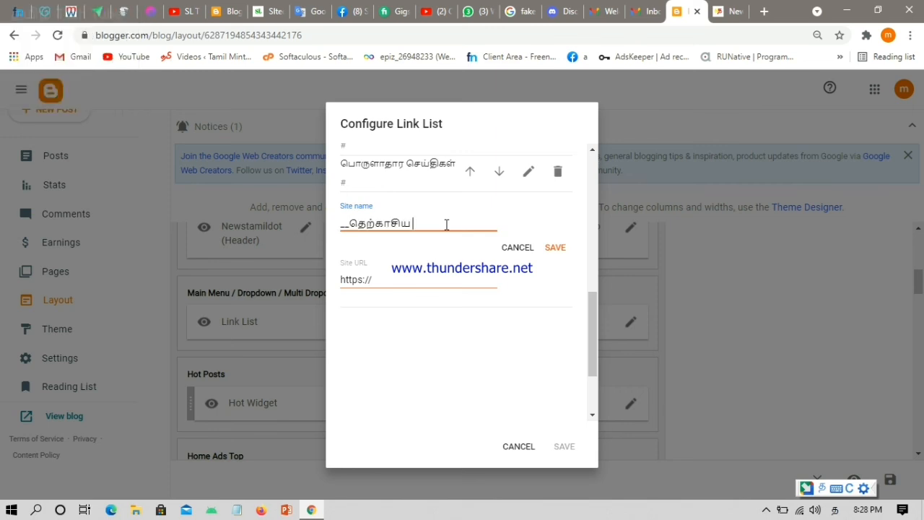
type("seithi")
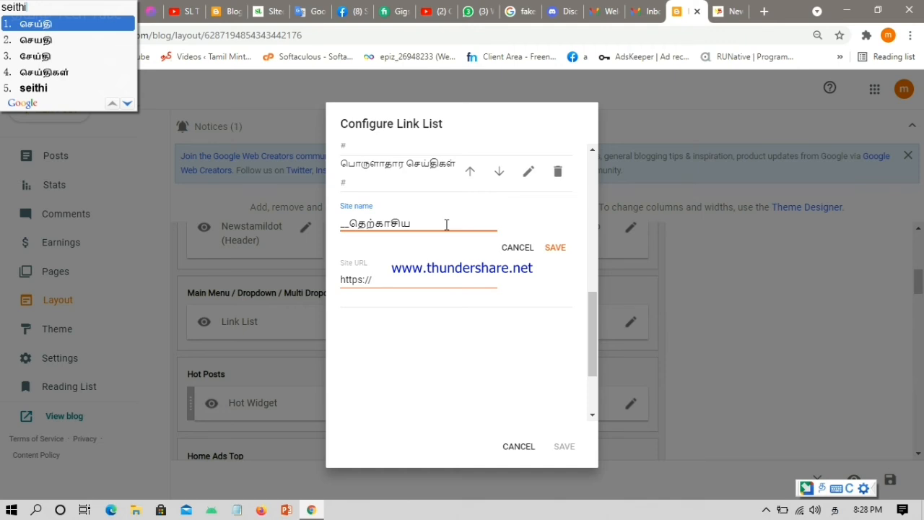
type("gal")
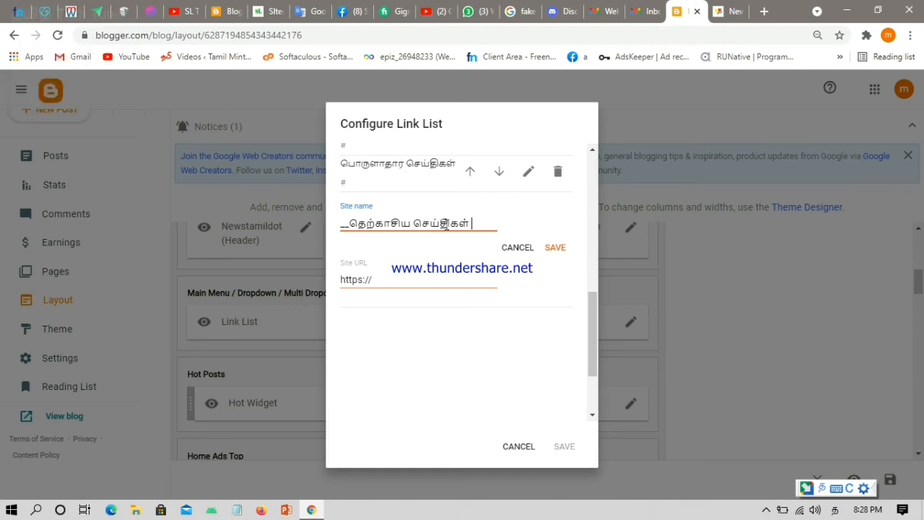
Replace the site URL of "__தெற்காசிய செய்திகள்" with "#" and save the item.
left_click(434, 277)
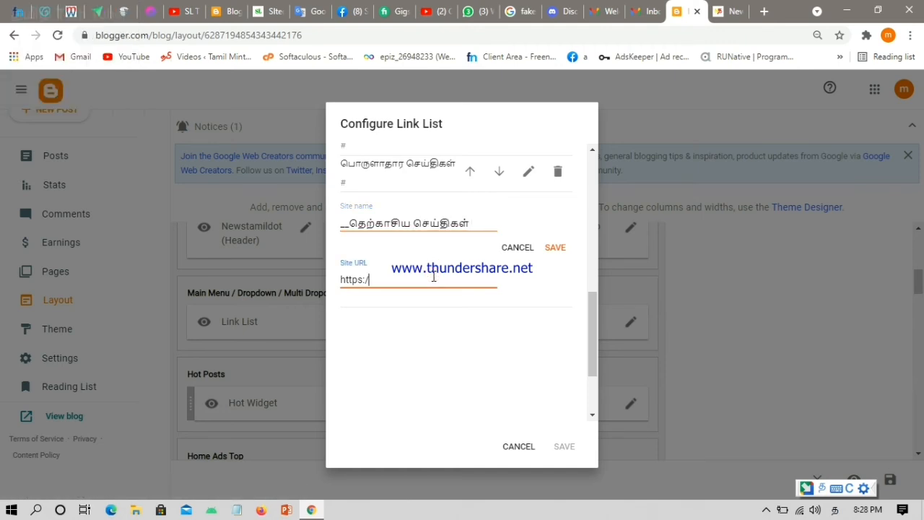
key("BackSpace")
key("BackSpace")
key("BackSpace")
key("BackSpace")
key("BackSpace")
key("BackSpace")
key("BackSpace")
type("#")
left_click(557, 249)
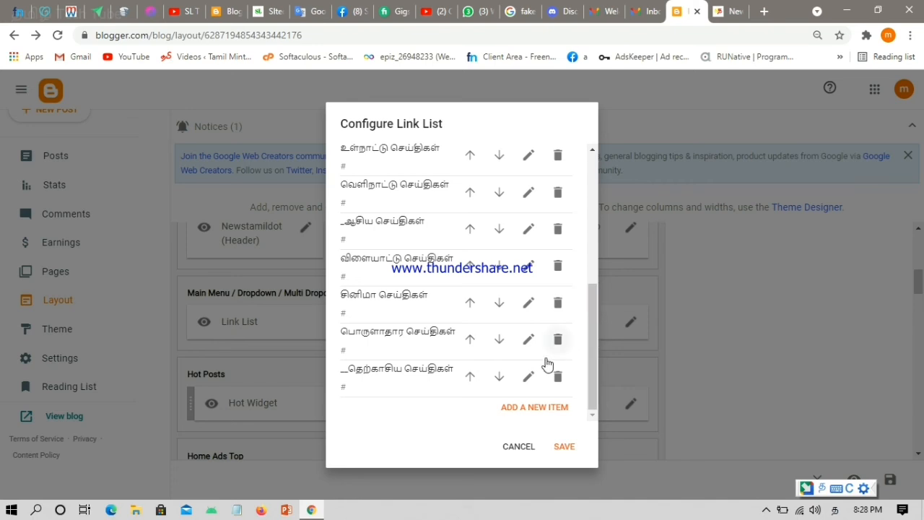
Move "__தெற்காசிய செய்திகள்" up to directly below "_ஆசிய செய்திகள்" and save the Link List widget.
left_click(474, 379)
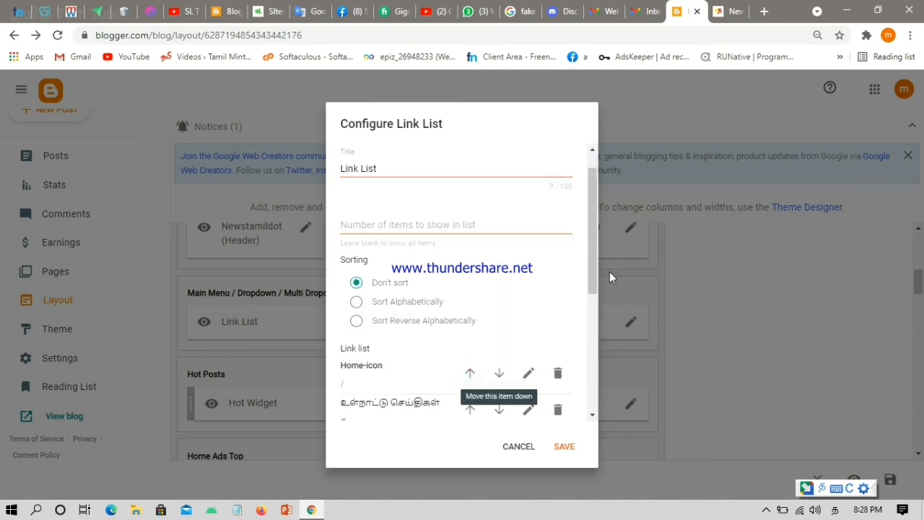
left_click_drag(595, 255, 594, 375)
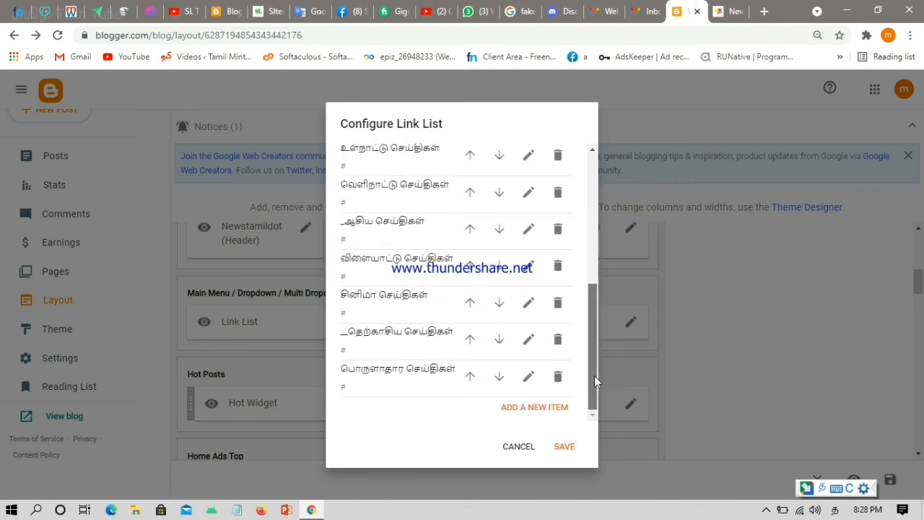
left_click(471, 340)
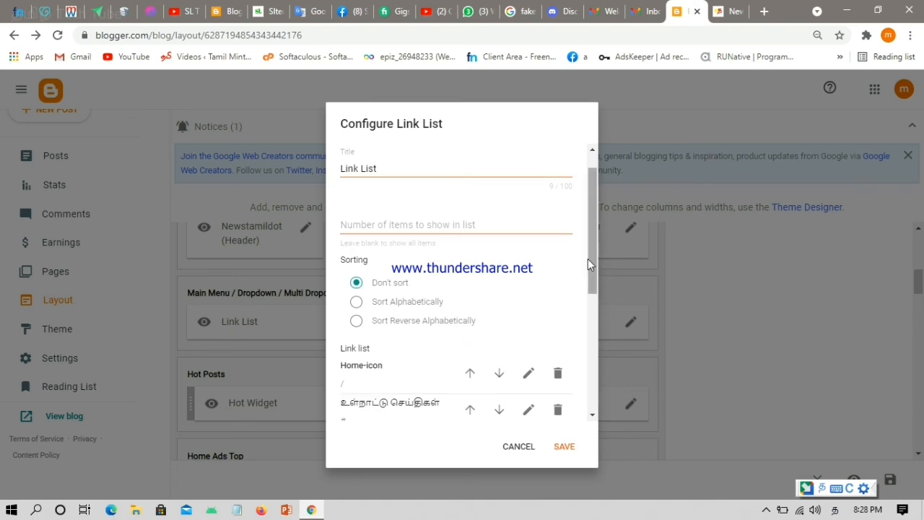
left_click_drag(588, 259, 598, 390)
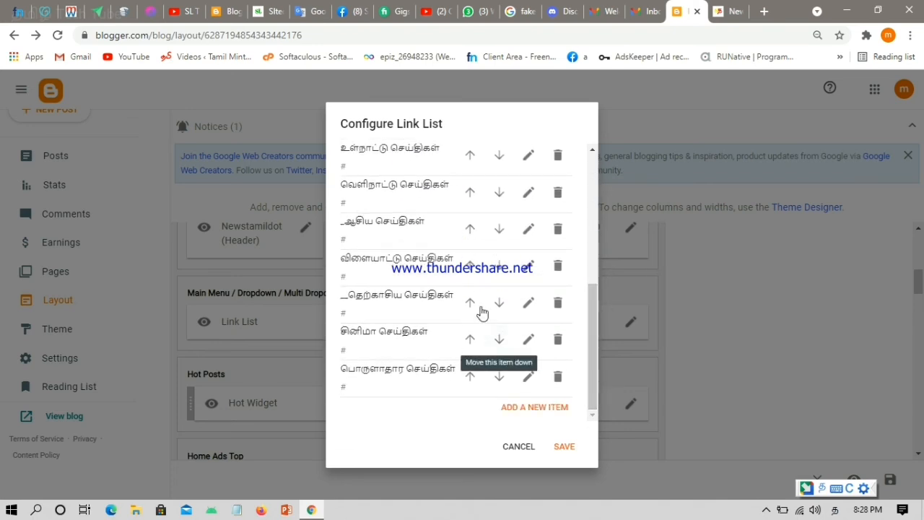
left_click(472, 305)
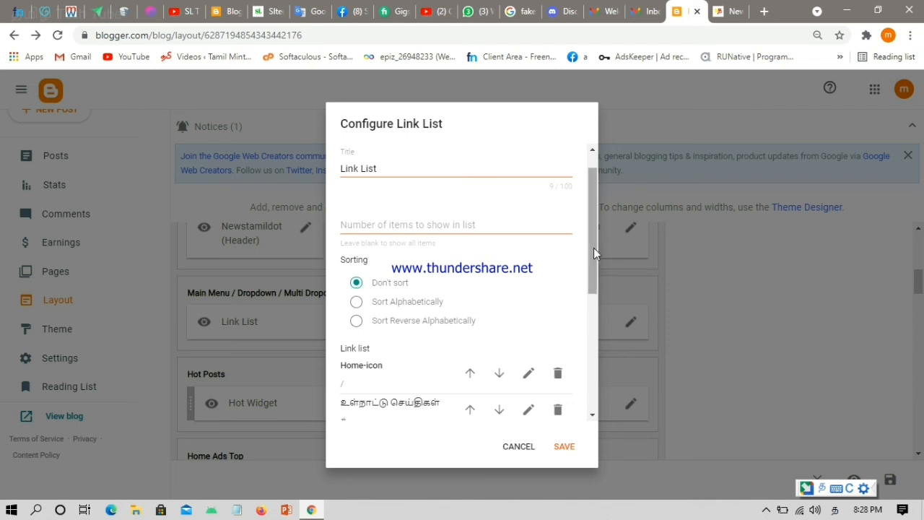
left_click_drag(593, 250, 593, 346)
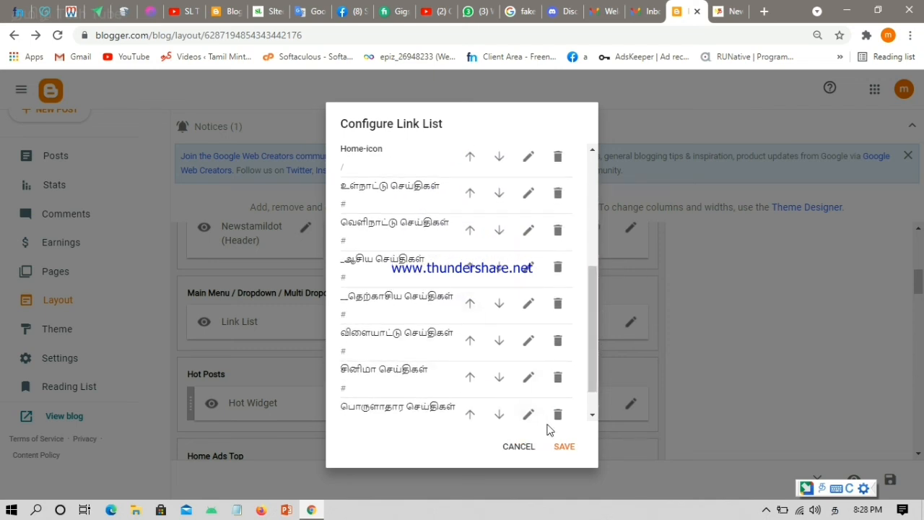
left_click(563, 447)
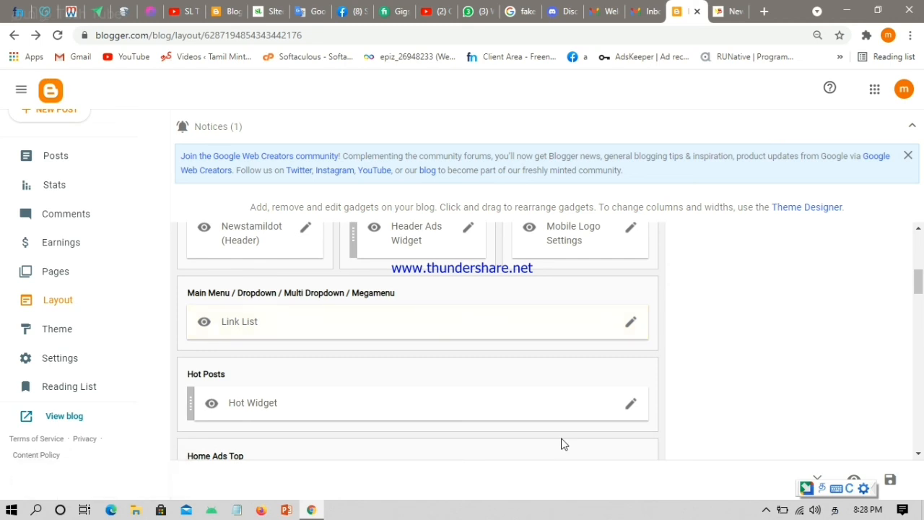
Reload the newstamildot blog and check the multi-level dropdown under வெளிநாட்டு செய்திகள் in the main menu.
left_click(733, 11)
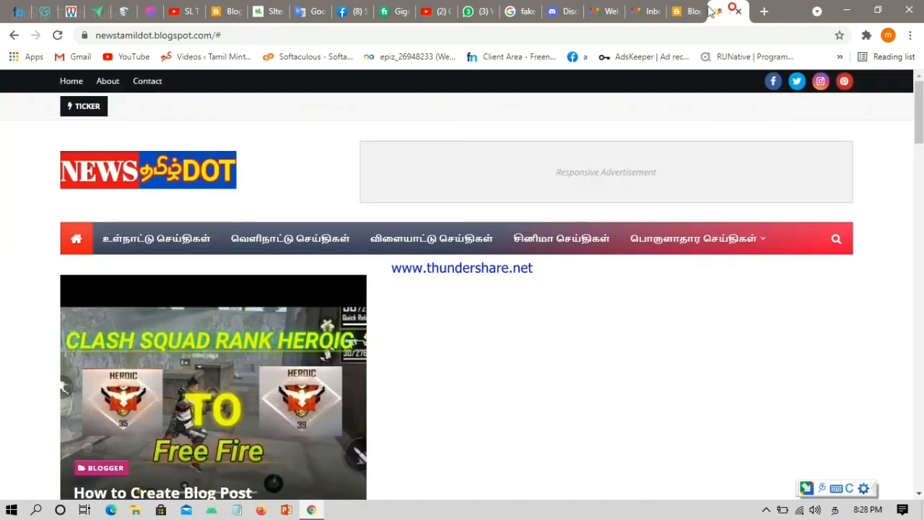
left_click(58, 35)
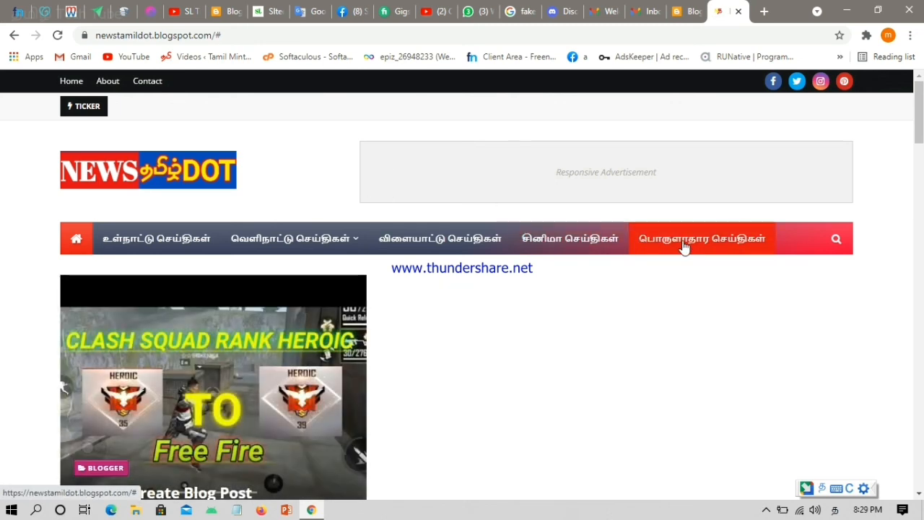
mouse_move(307, 248)
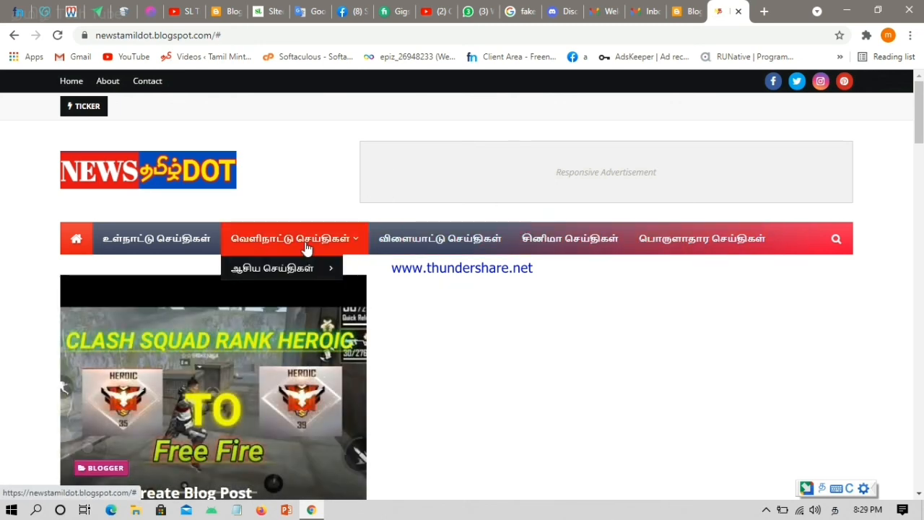
mouse_move(300, 281)
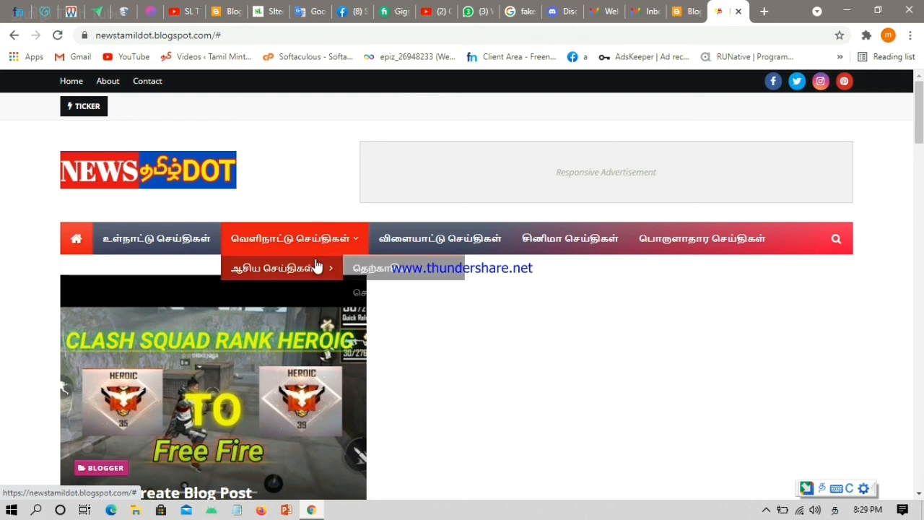
Switch back to Blogger, reopen the main menu's Link List and review its underscore-prefixed items.
left_click(680, 13)
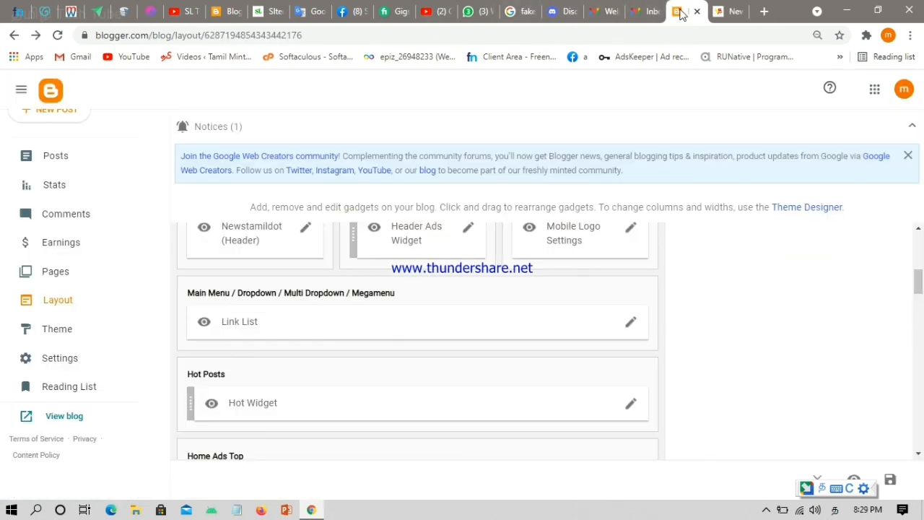
left_click(631, 326)
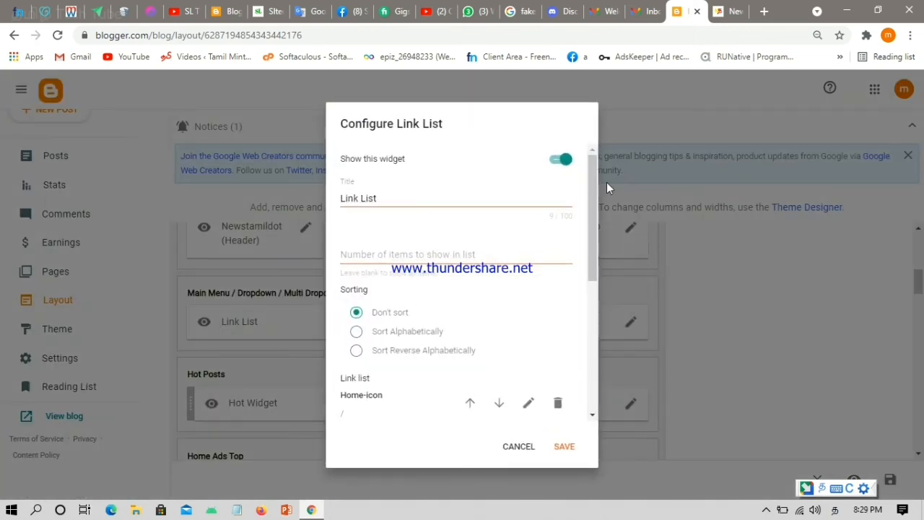
left_click_drag(591, 173, 591, 285)
right_click(591, 285)
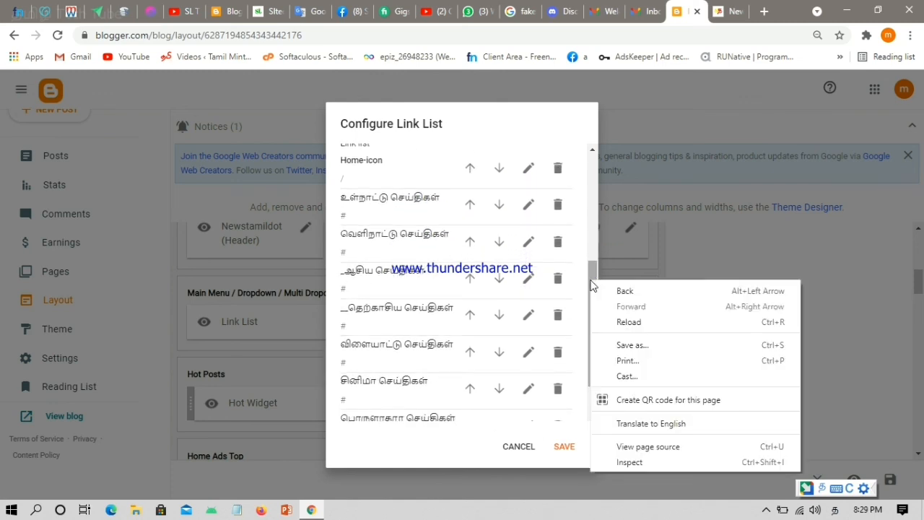